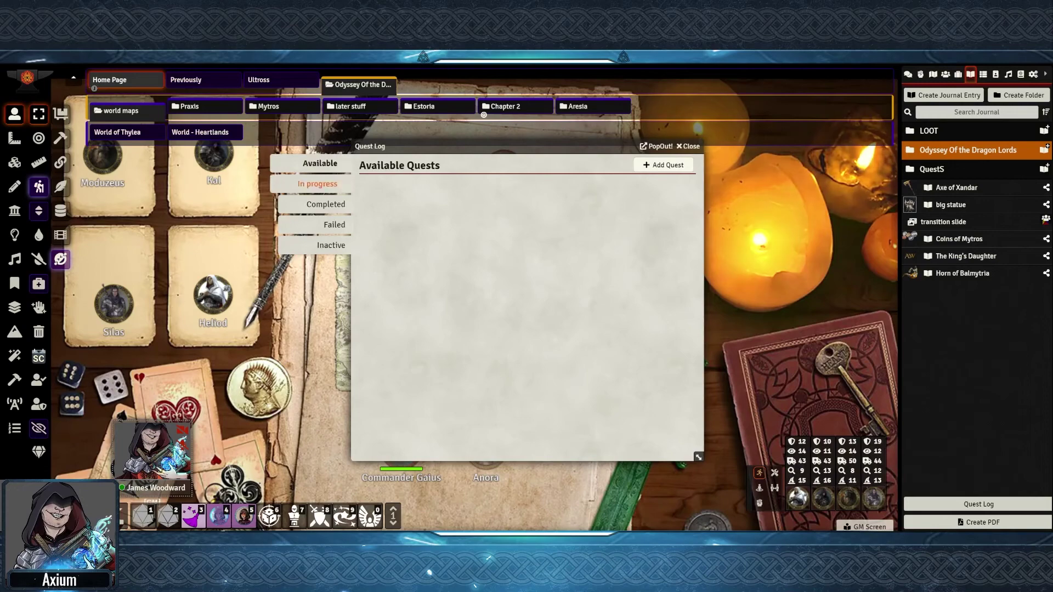
Review the quest log's Available, In progress, Completed, Failed and Inactive categories, ending on the available quests
click(317, 183)
click(317, 204)
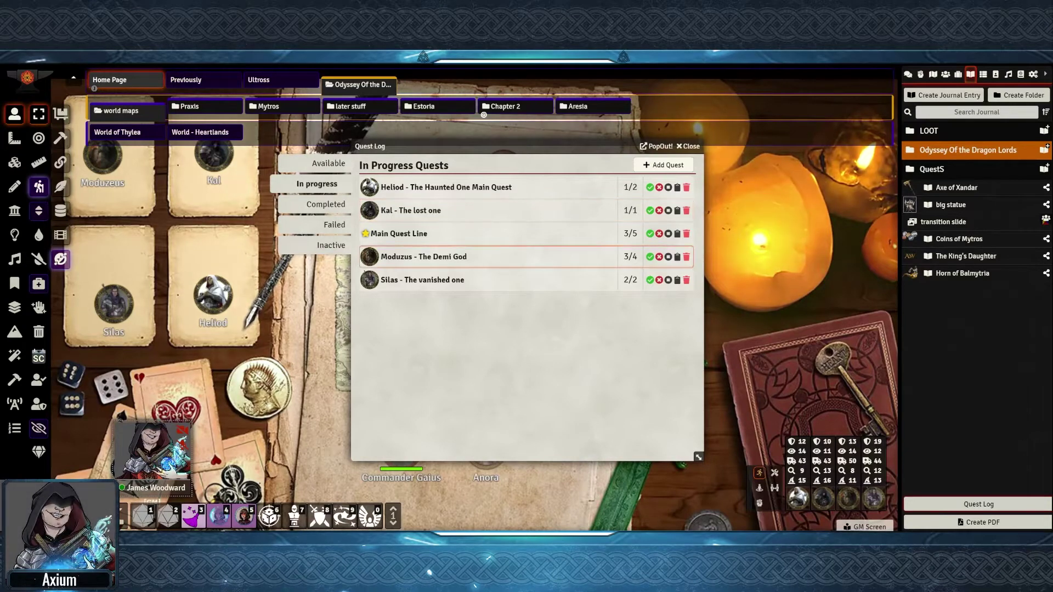
click(321, 163)
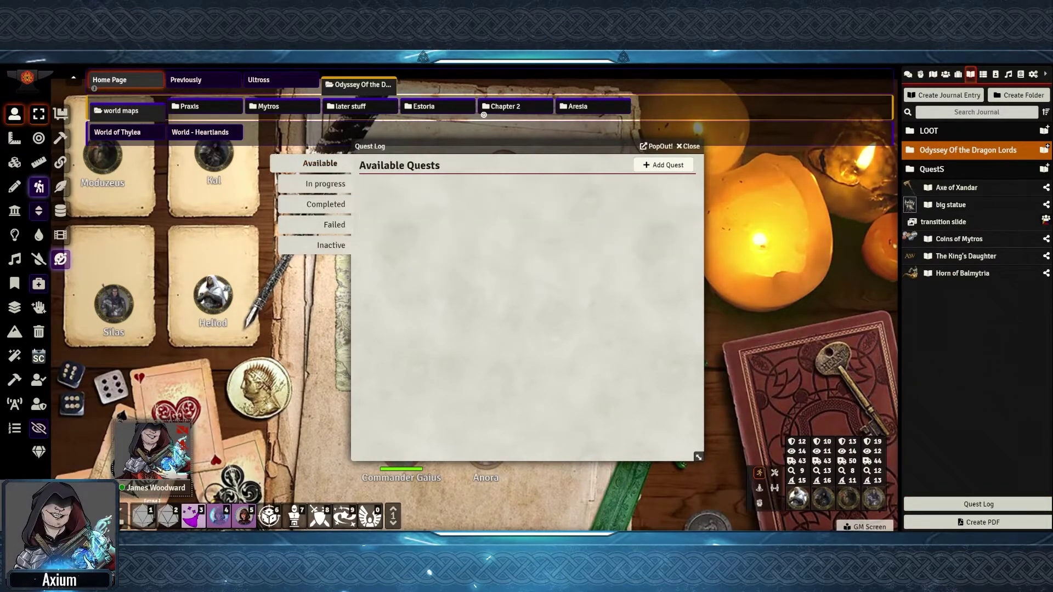
click(316, 184)
click(317, 204)
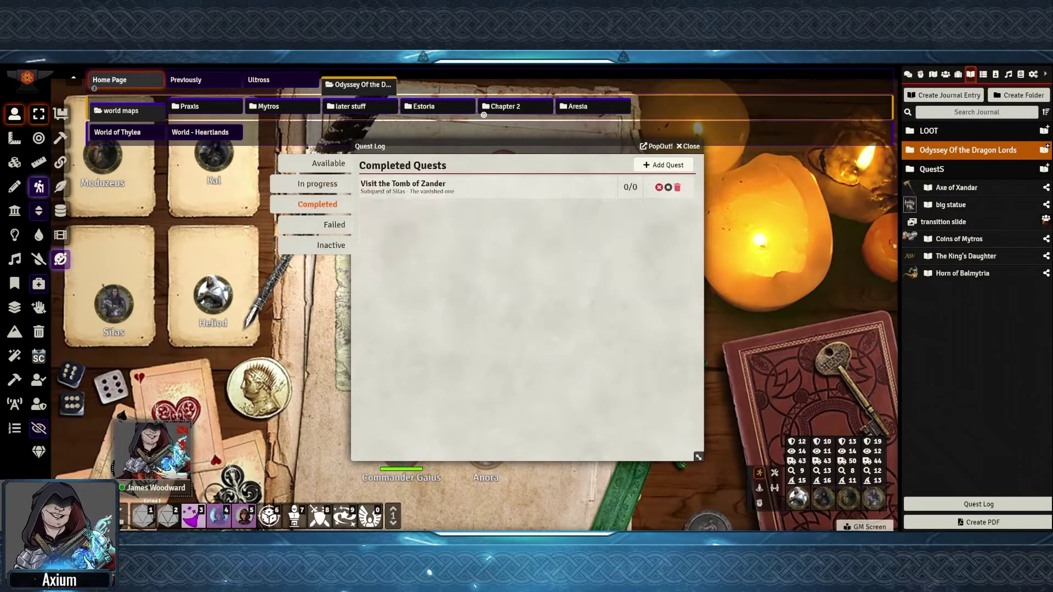
click(326, 224)
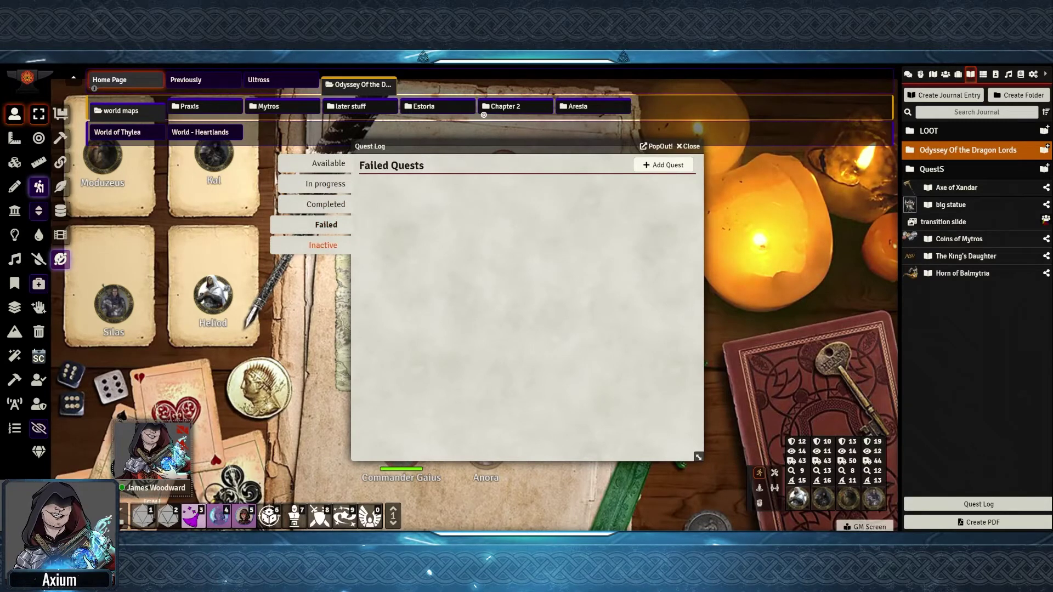
click(323, 245)
click(321, 163)
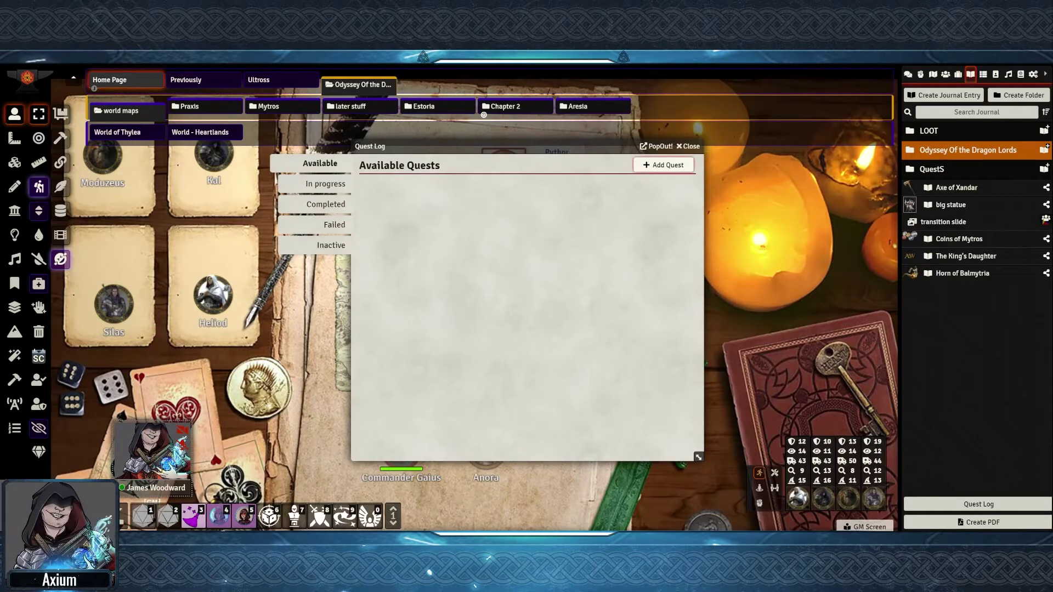
Add a new quest and assign Kyrah, Goddess of Music as its source
click(663, 164)
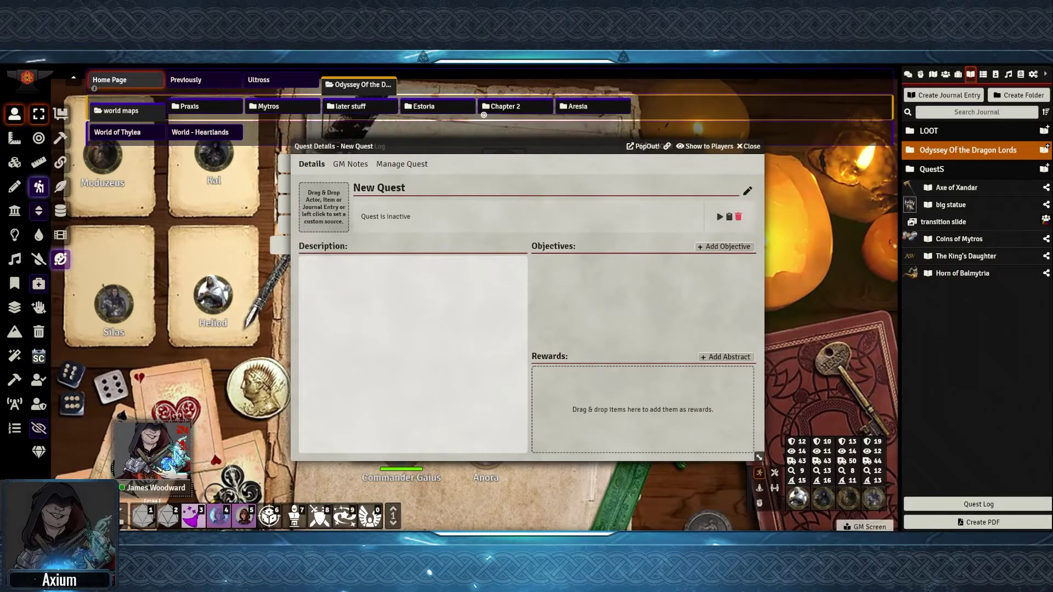
click(944, 74)
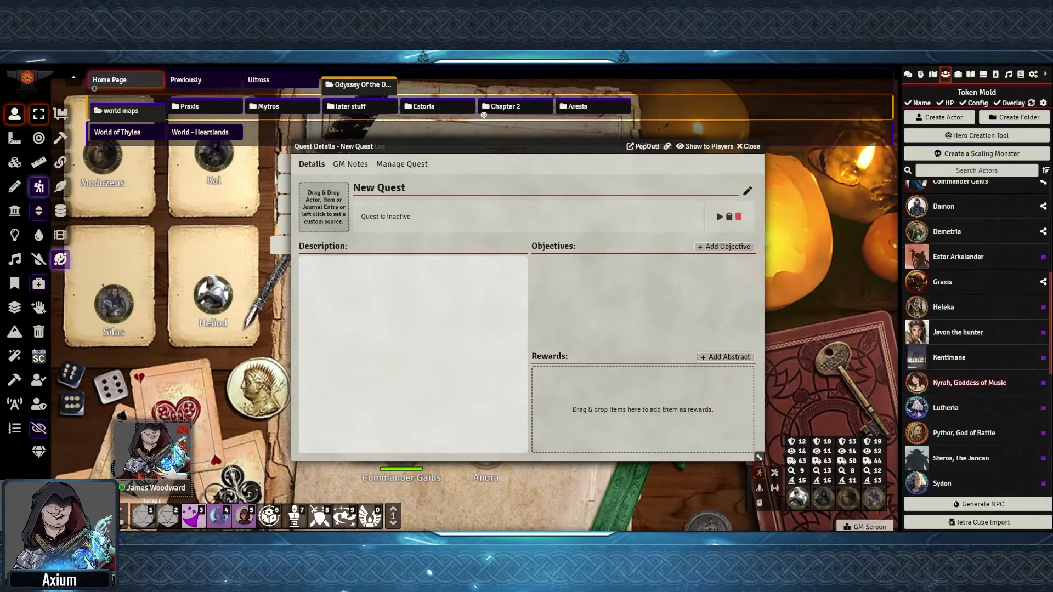
drag(969, 382, 323, 207)
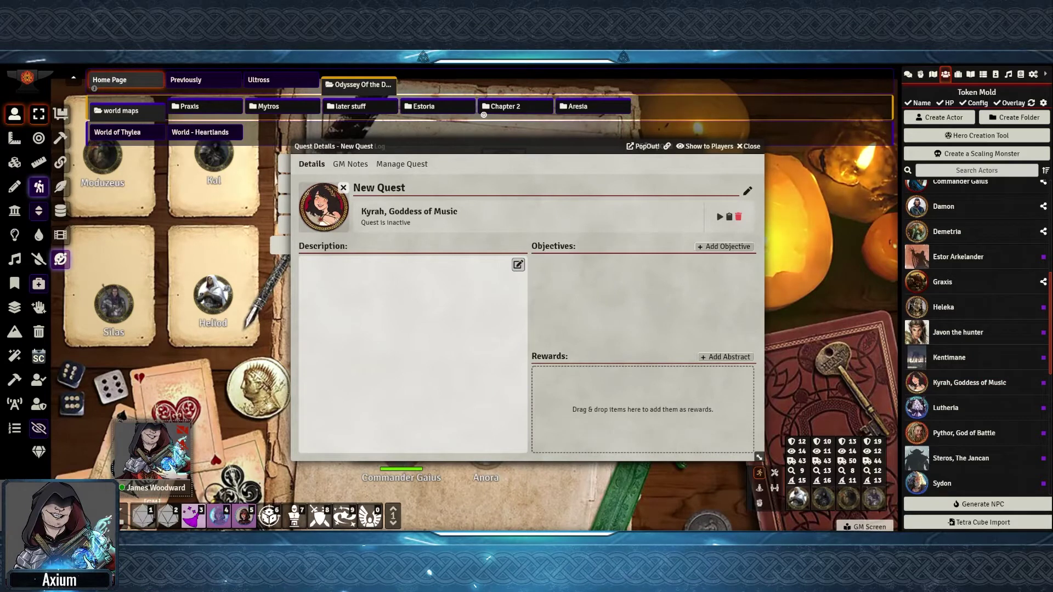
Title the quest "Kyrah asks for ingredients for sandwiches." and write the description "Overall info here."
click(747, 191)
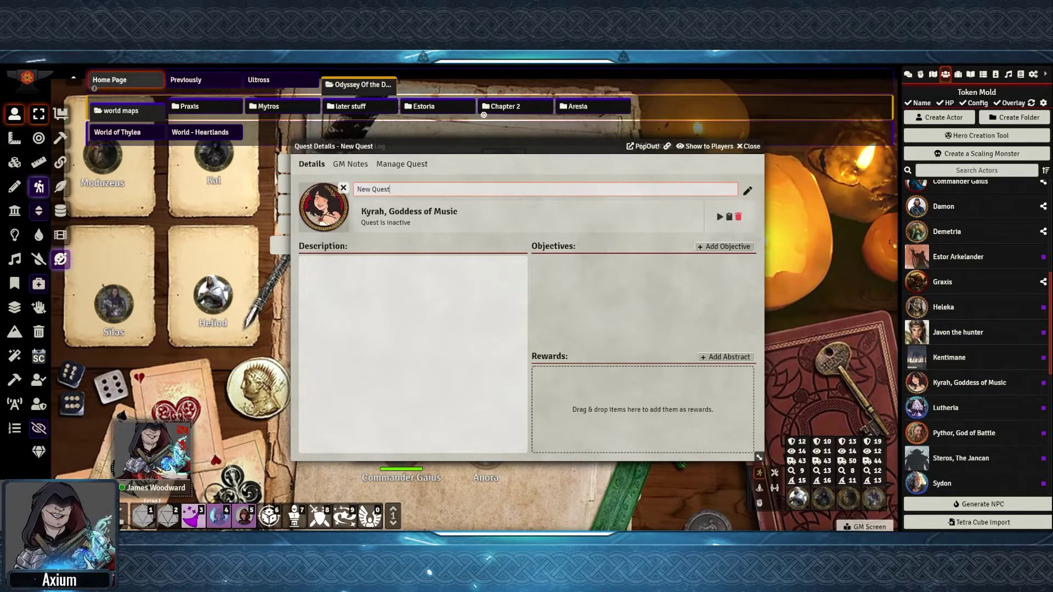
drag(390, 190, 355, 189)
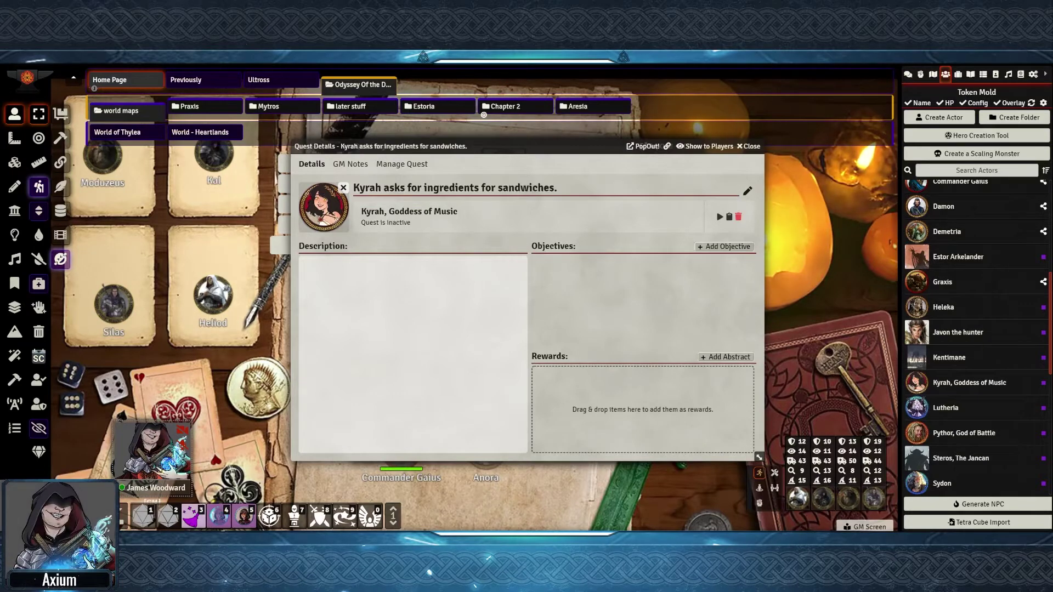
click(518, 264)
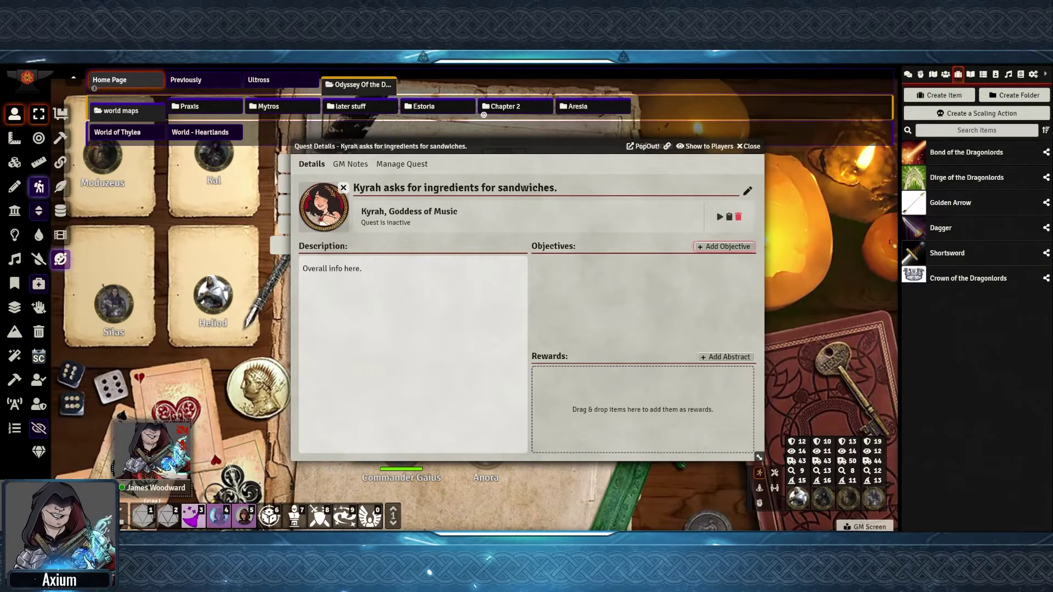
Add the objectives Find Cheese and Find Bread, shown to players and marked complete, with Golden Arrow as a reward
click(724, 247)
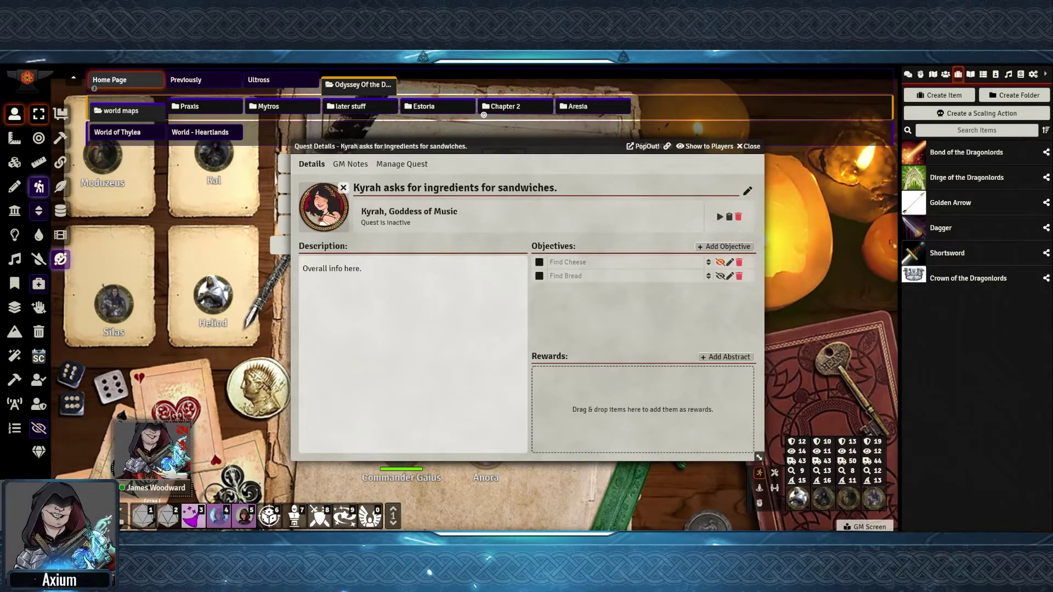
click(720, 262)
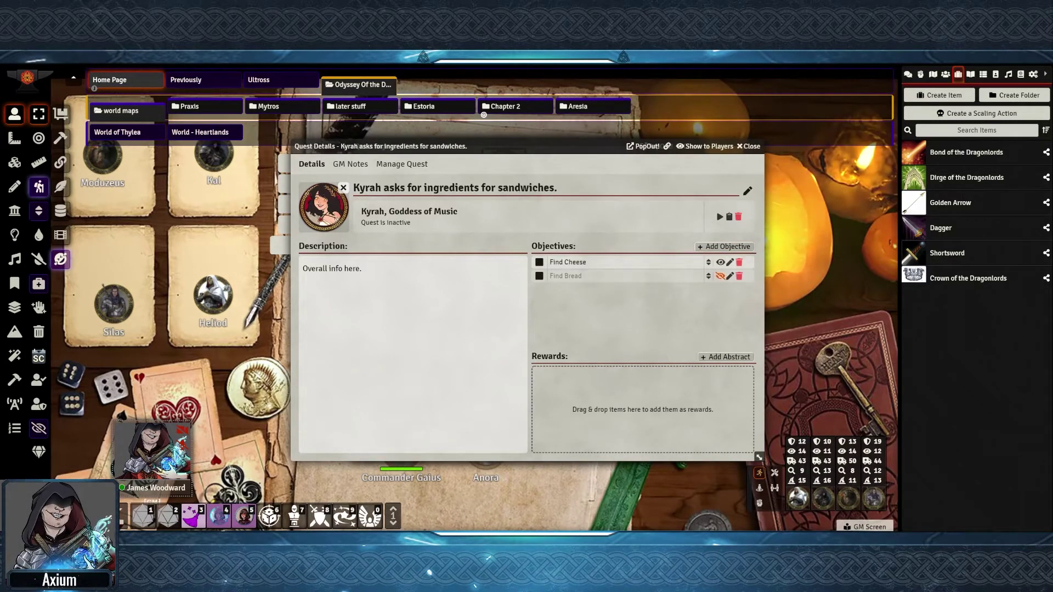
click(720, 275)
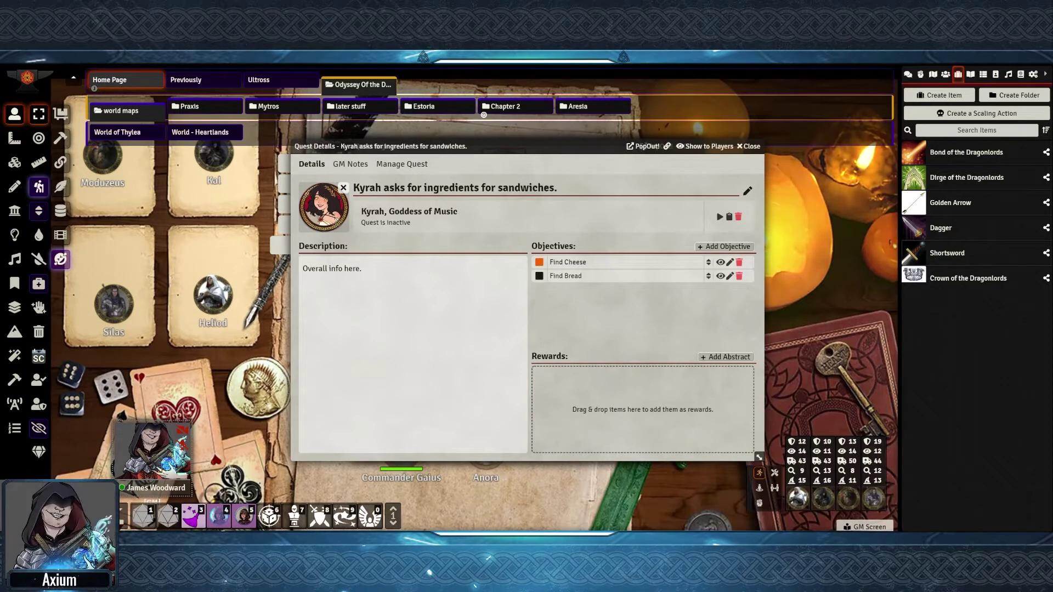
click(539, 262)
click(539, 276)
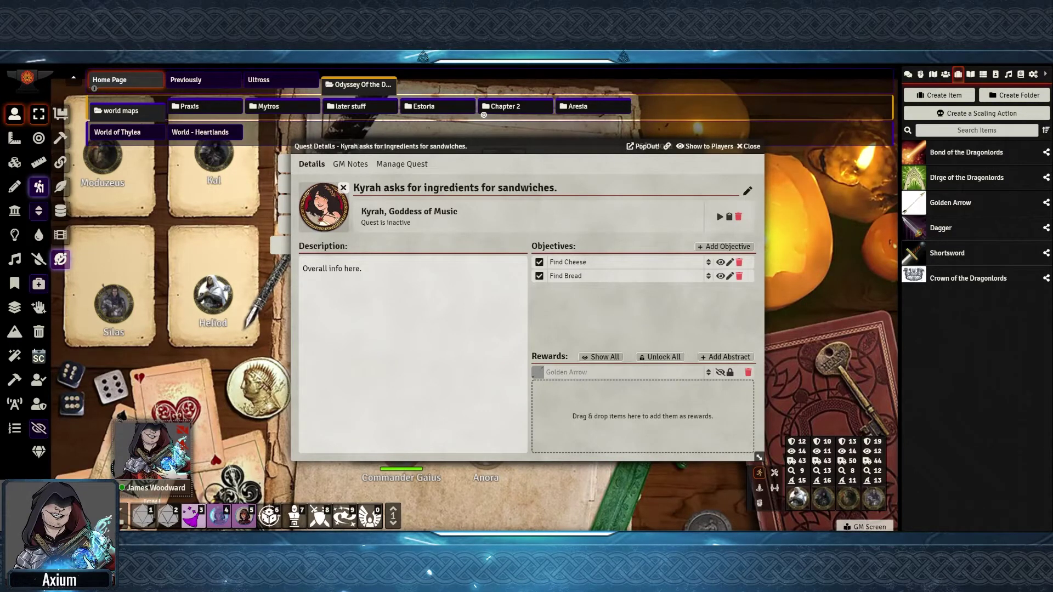
key(Escape)
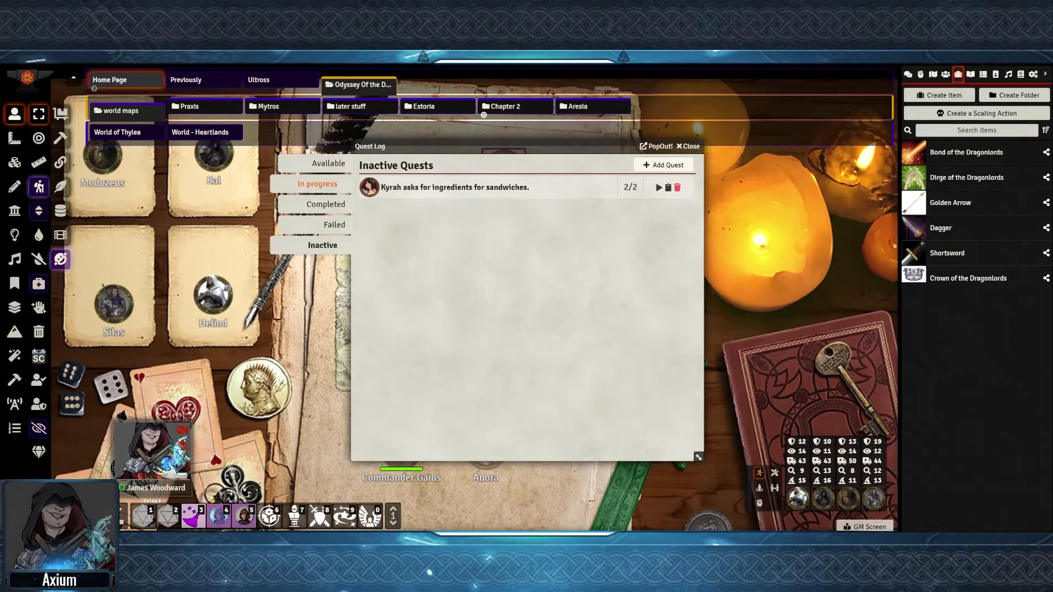
View the in-progress quests' details, including Main Quest Line and Silas - The vanished one, and close the quest log
click(321, 183)
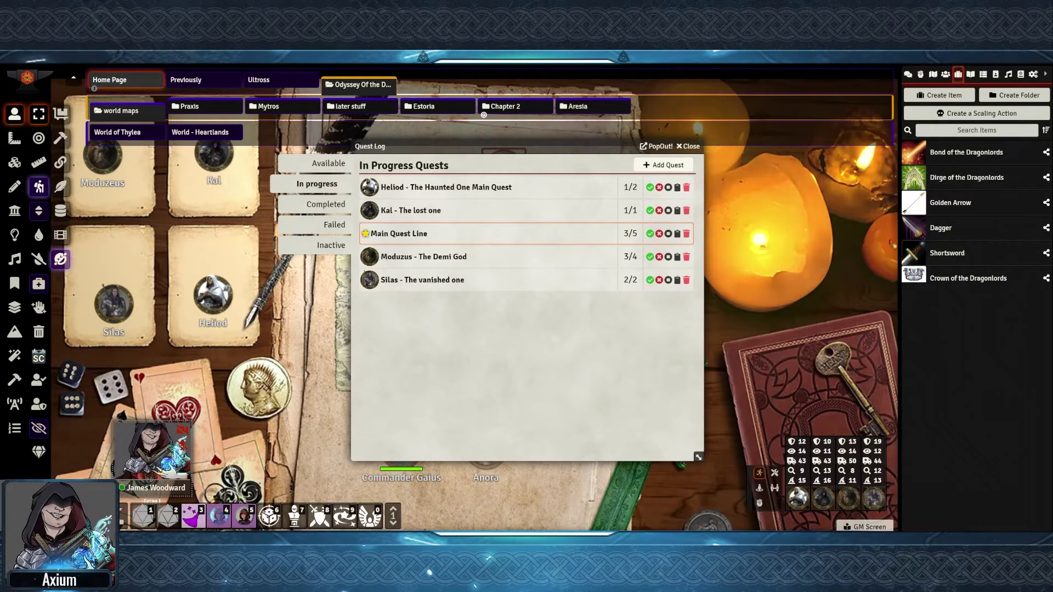
click(398, 233)
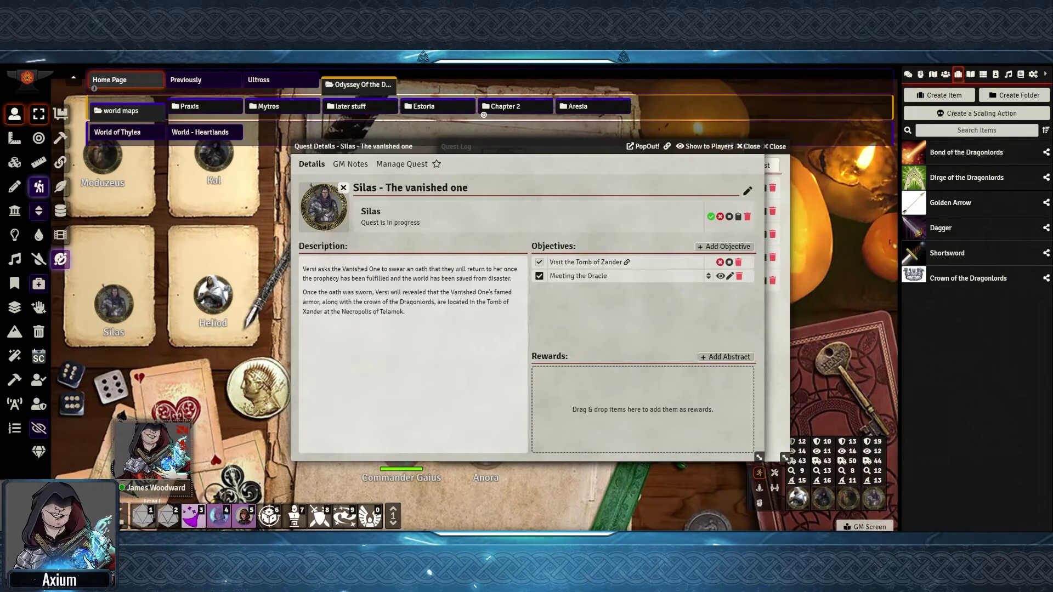
key(Escape)
key(Escape)
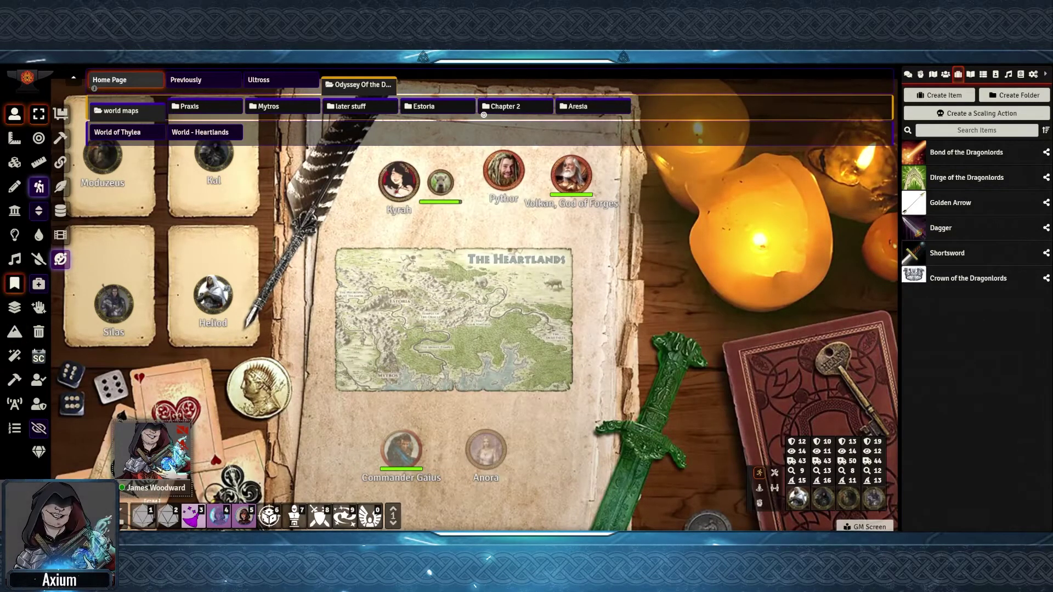
Display the floating quest tracker and examine the Main Quest Line entry in it
click(14, 283)
click(38, 210)
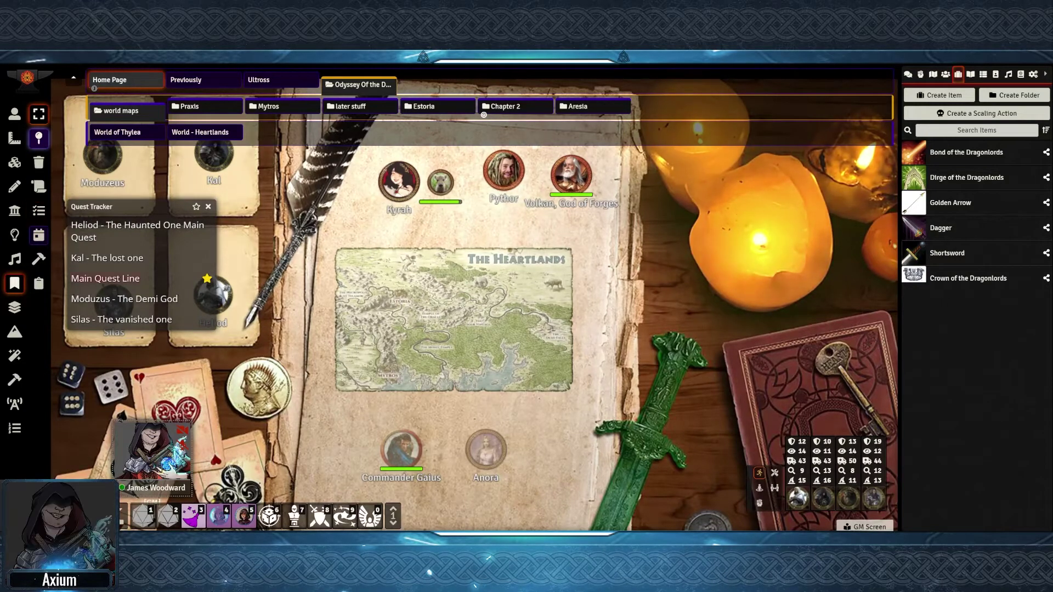
click(105, 278)
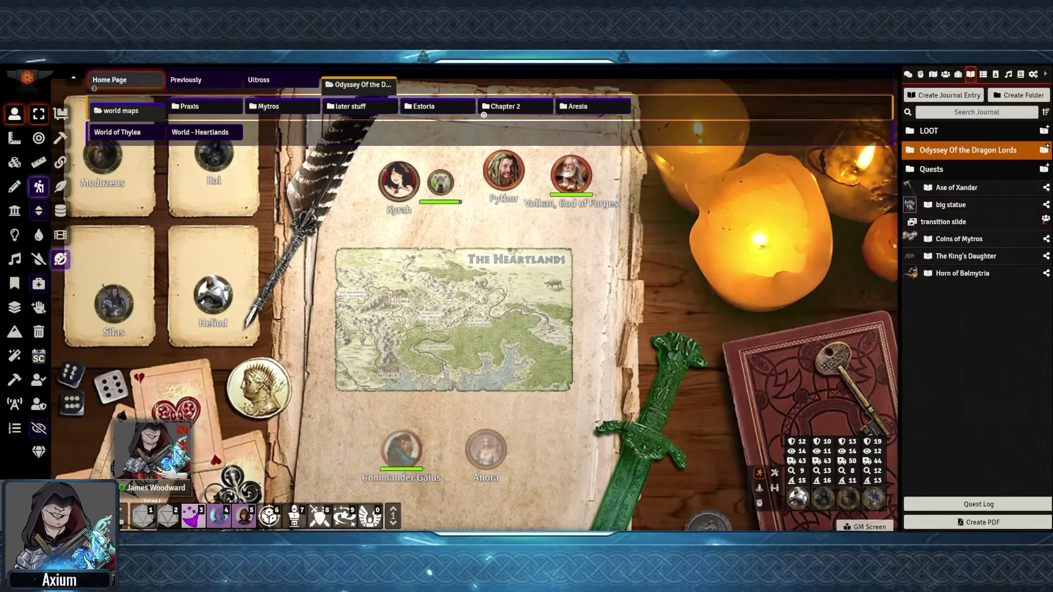
Open the Silas - The vanished one journal entry in the Quests folder and examine its title and source
click(930, 169)
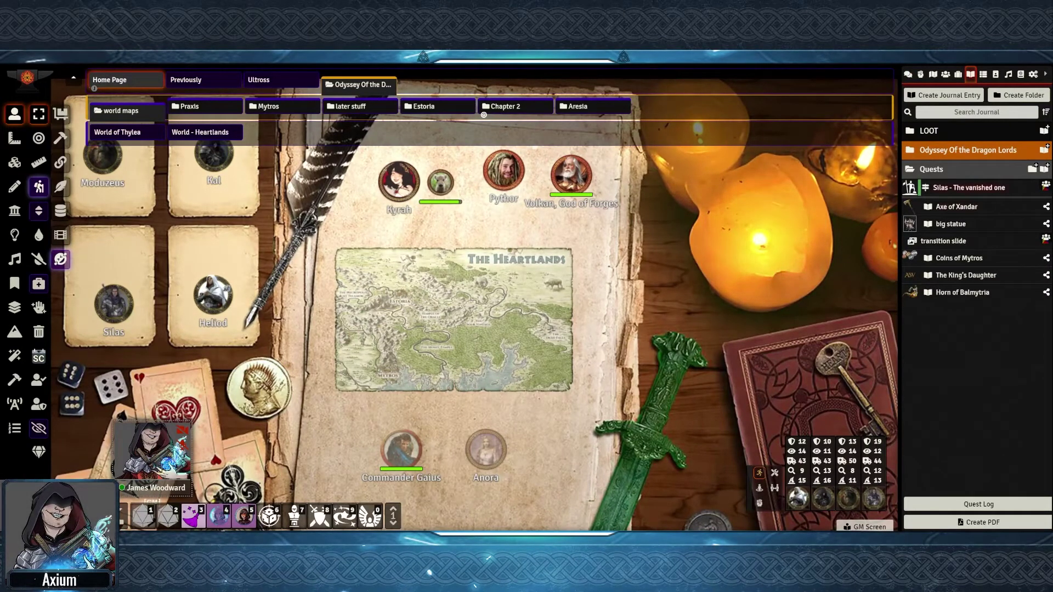
click(968, 187)
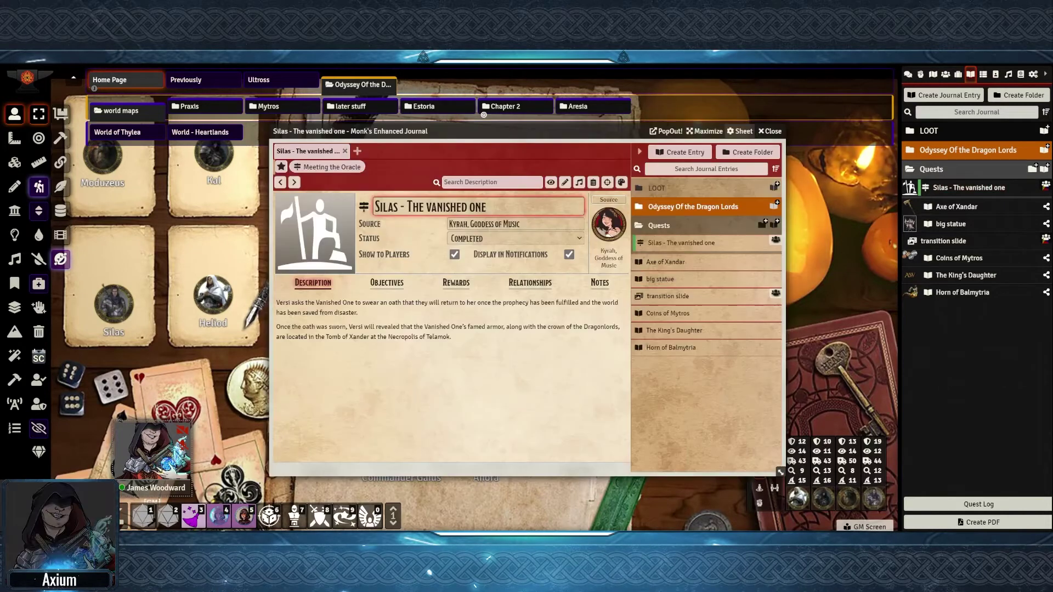
drag(380, 206, 487, 206)
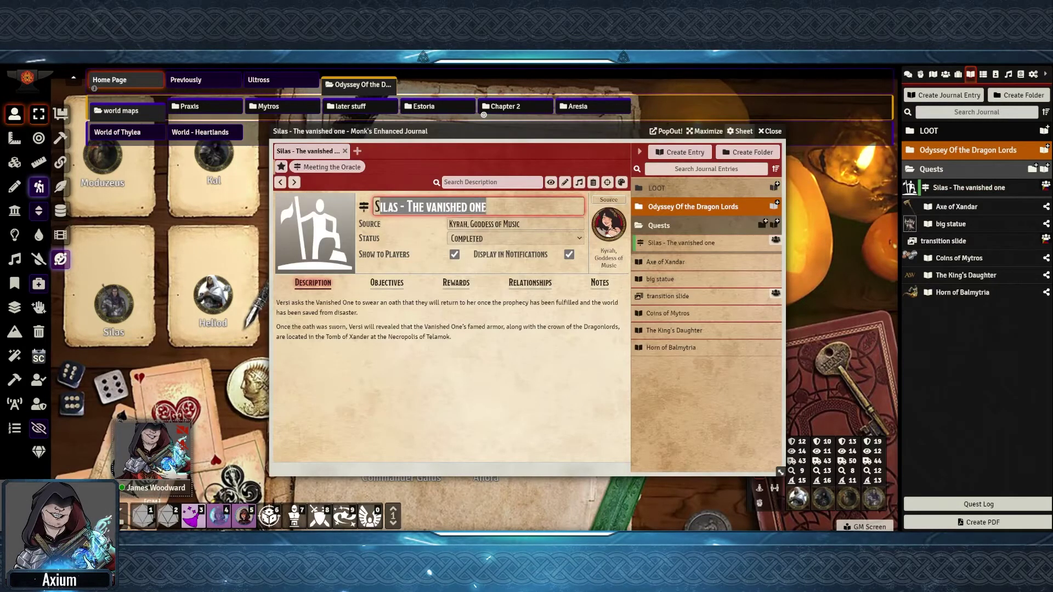
click(520, 223)
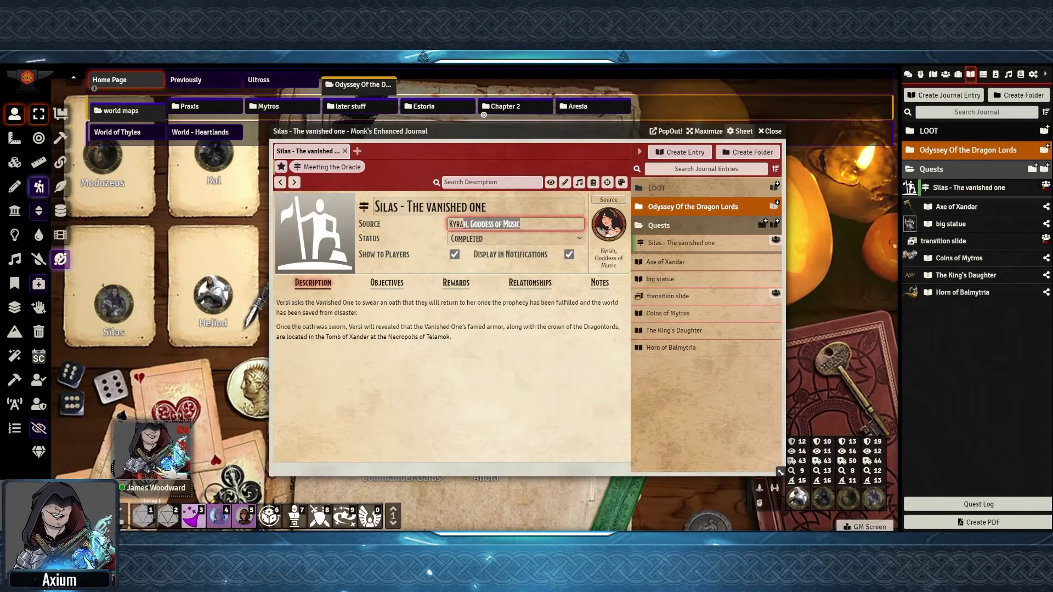
drag(463, 223, 449, 224)
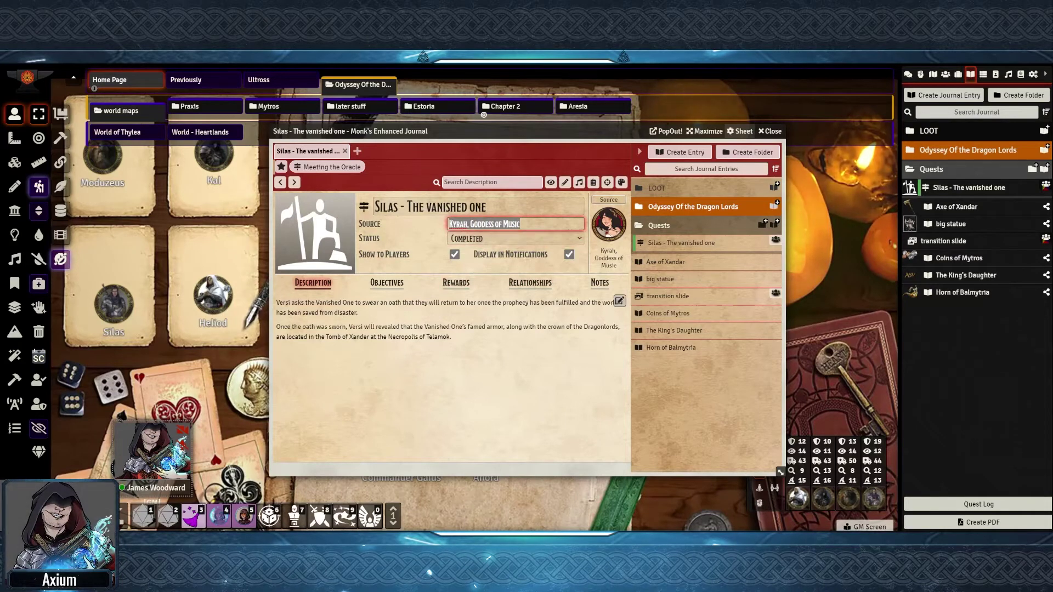
Review the Silas quest's relationships, description, status, objectives, rewards and notes, and close the entry
click(530, 283)
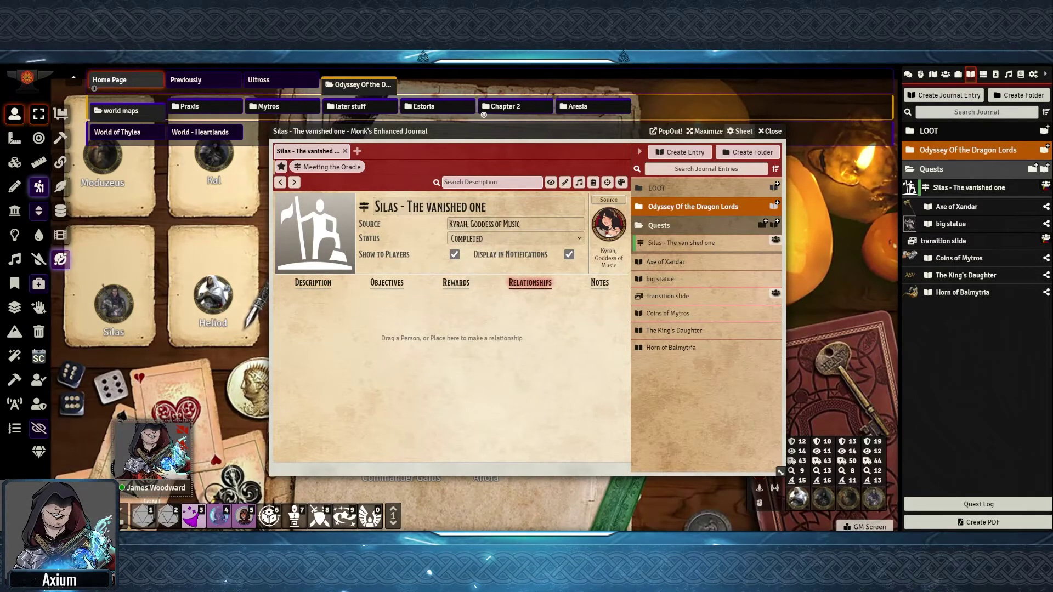
click(311, 283)
click(514, 238)
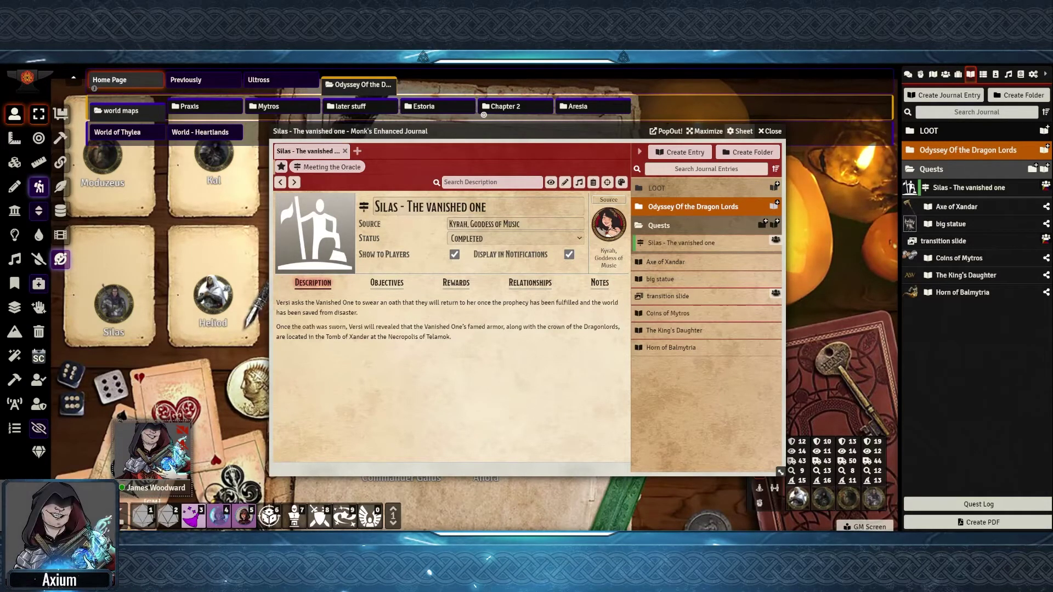
click(386, 282)
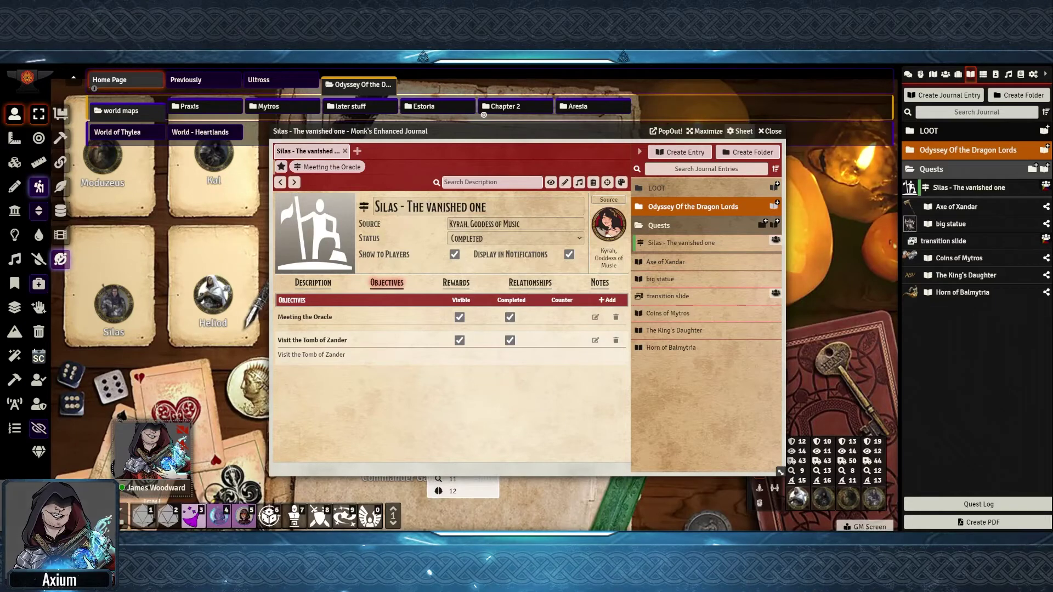
click(455, 282)
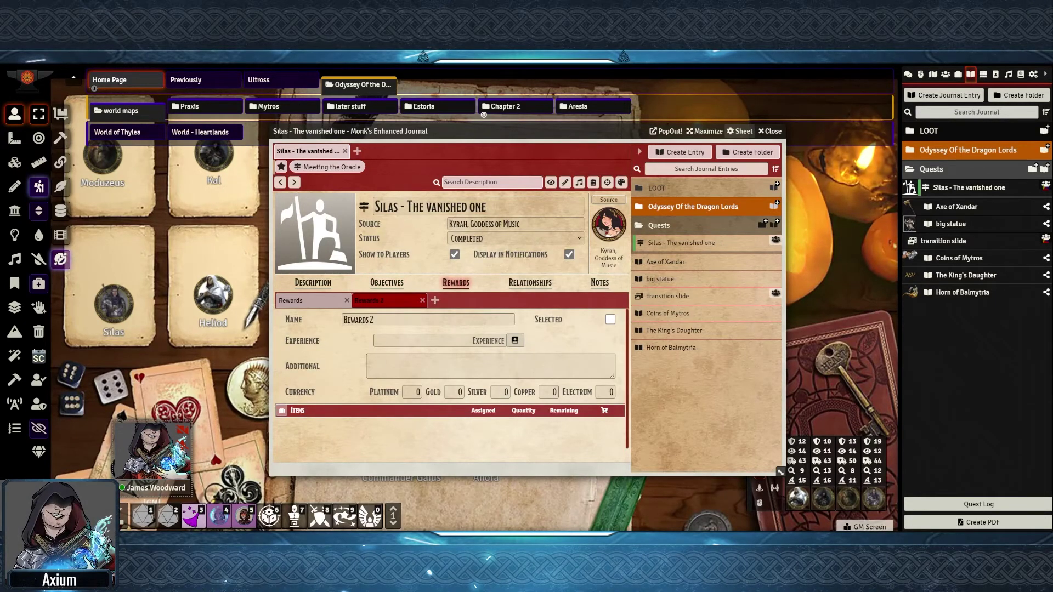
click(598, 283)
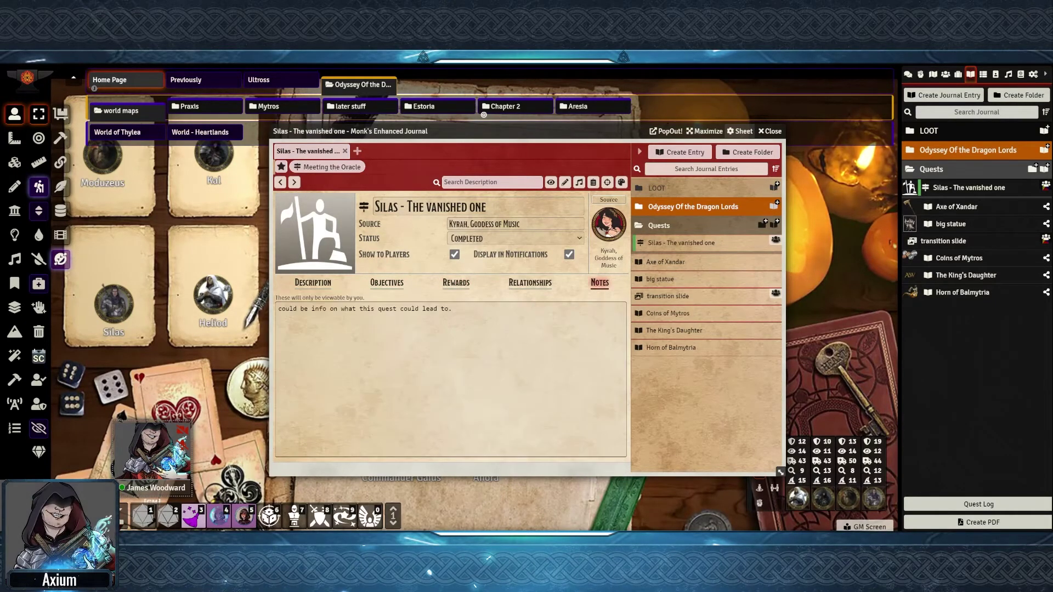
drag(452, 308, 334, 309)
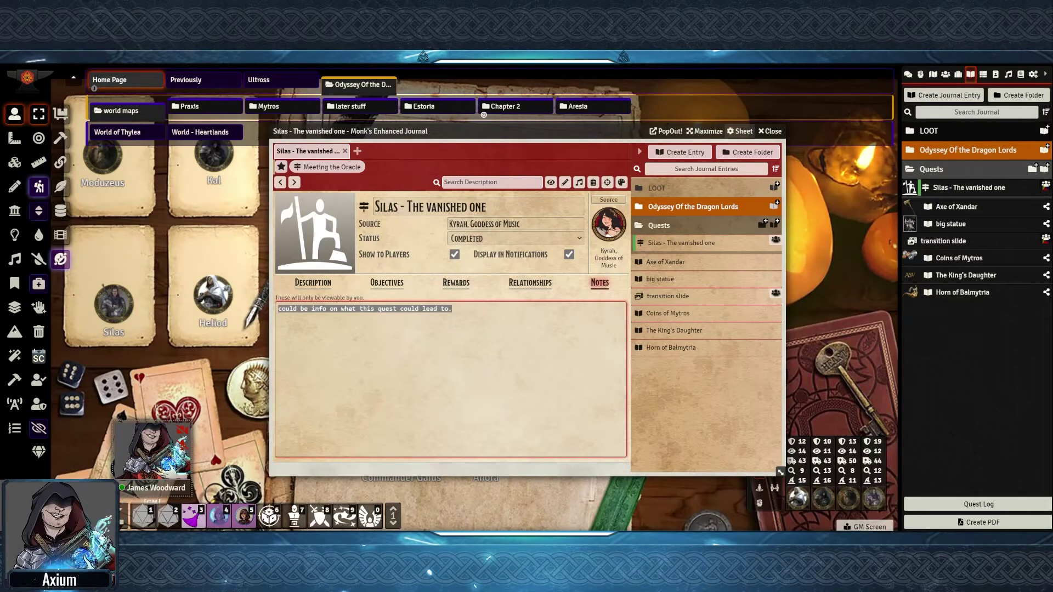
key(Escape)
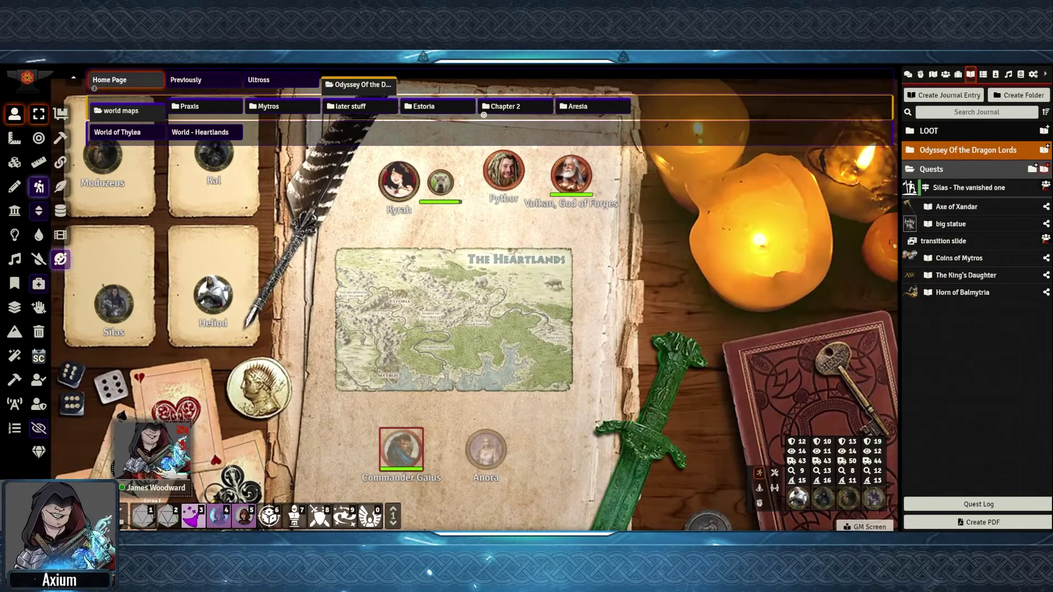
Create a journal entry named Sandwich Quest with type Quest in the Quests folder
click(1045, 169)
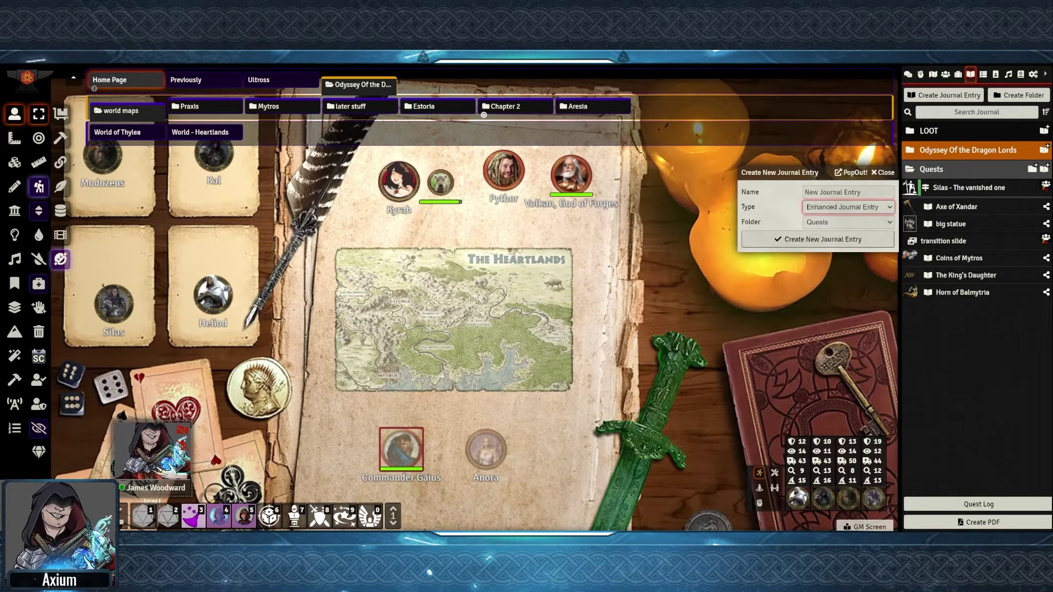
click(847, 192)
text(Sandwich Quest)
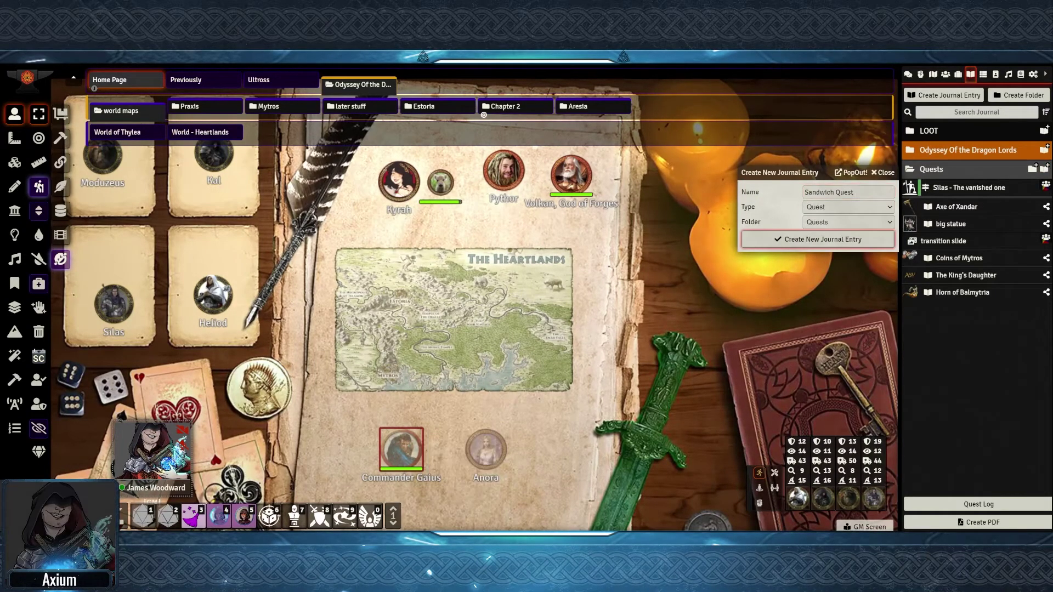
click(817, 239)
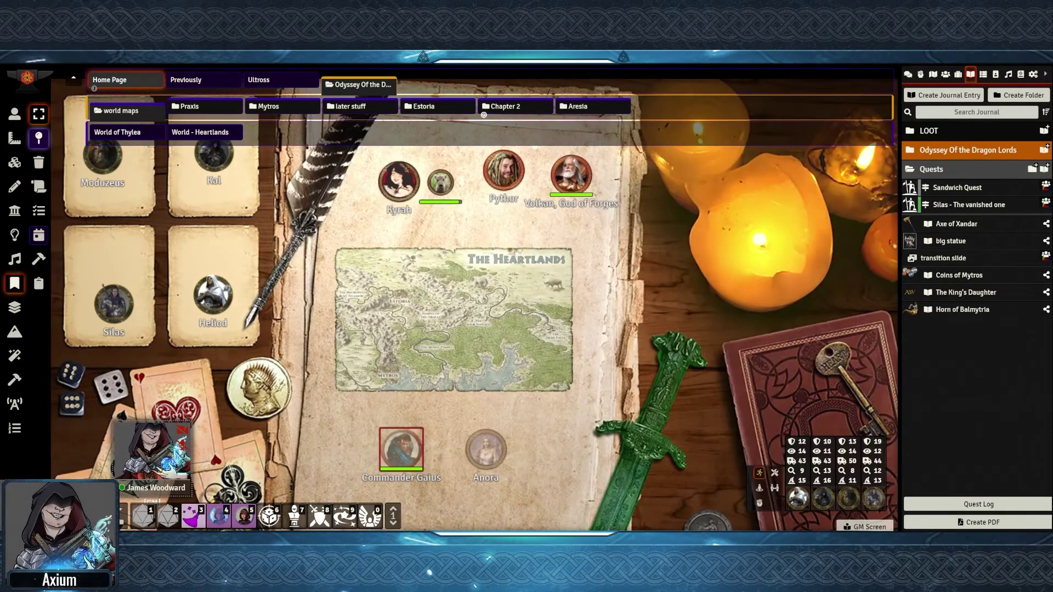
Display the on-screen quest list and compare it with the quest log's in-progress quests and the Sandwich Quest's objectives
click(39, 210)
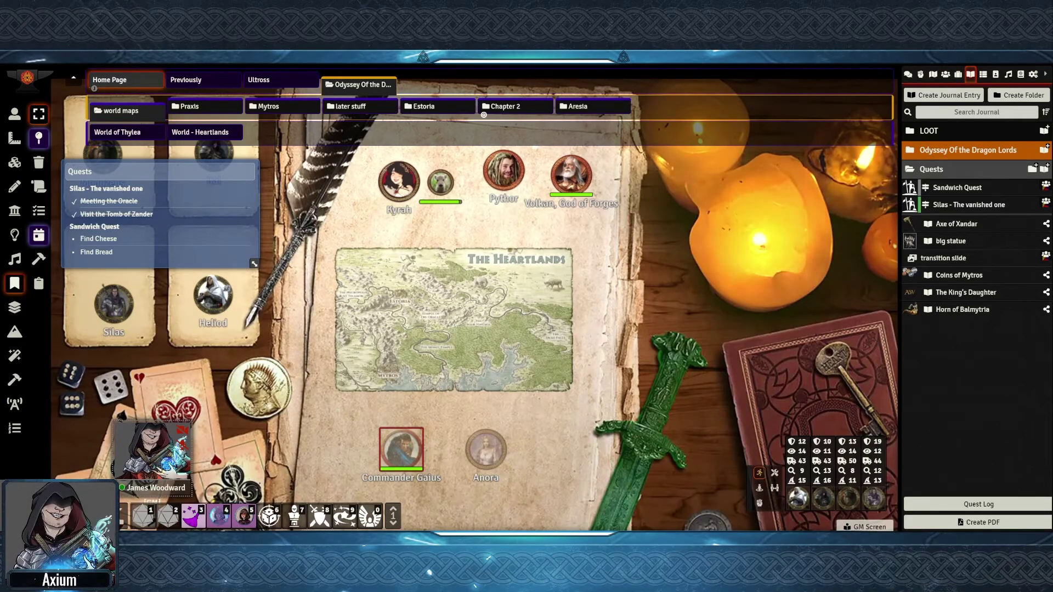
click(944, 74)
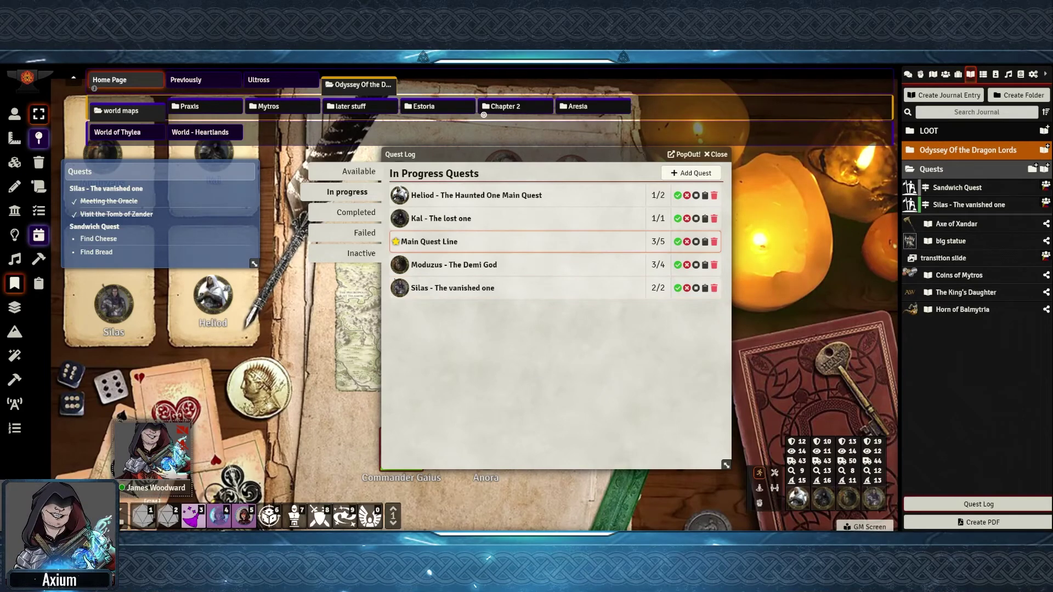
key(Escape)
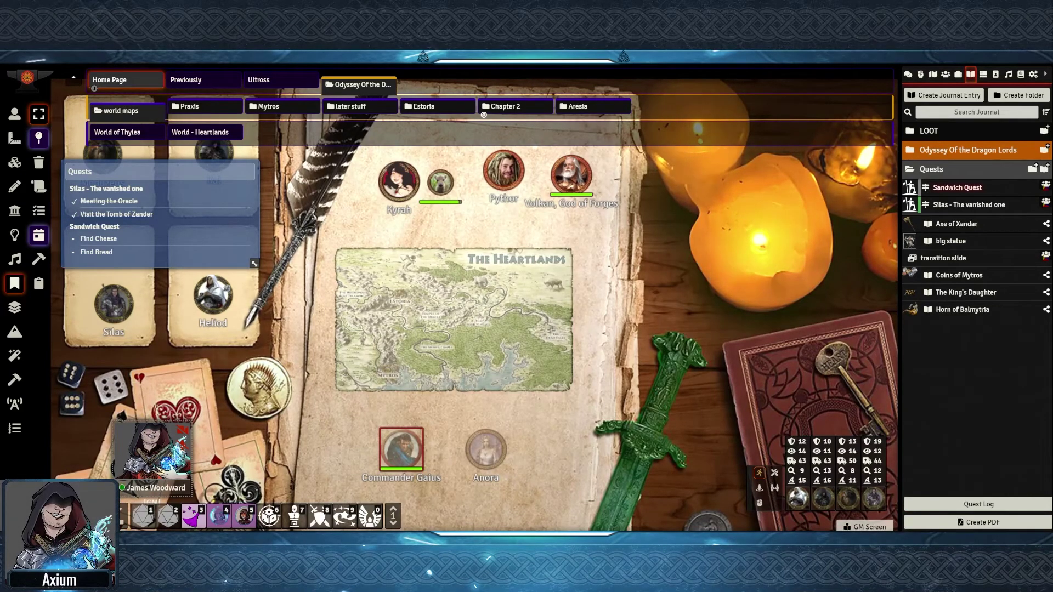
click(956, 187)
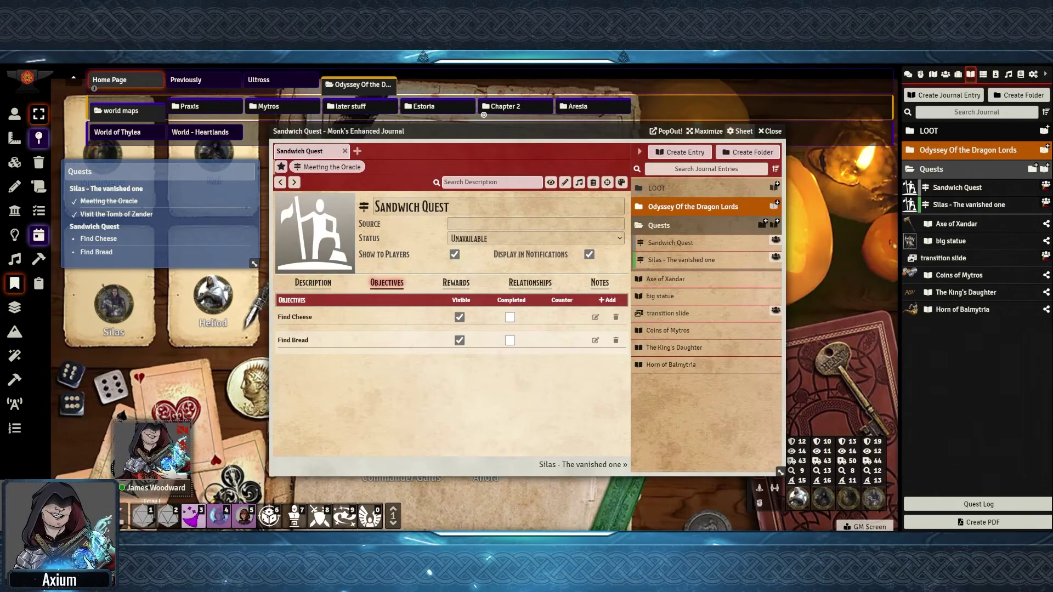